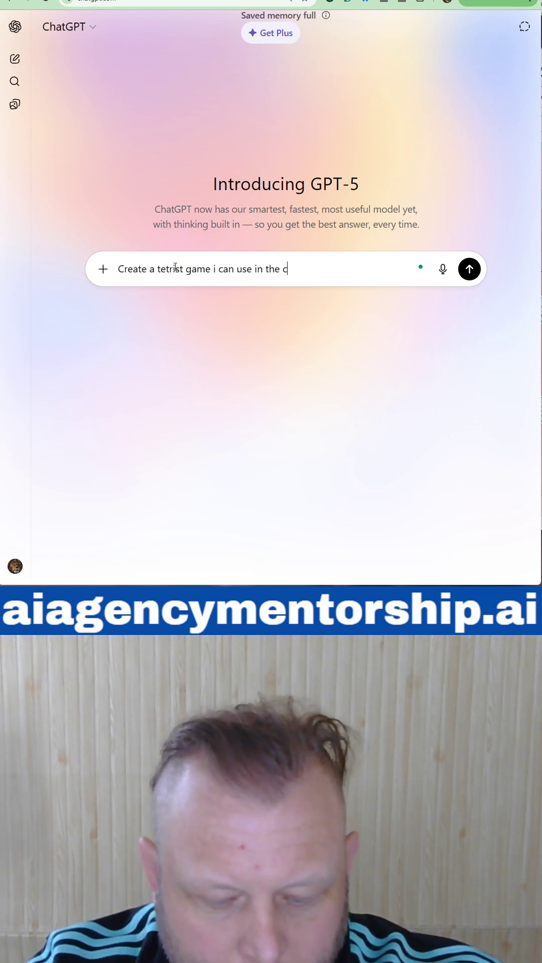
# Send the Tetris game request, then run the generated canvas code.
pyautogui.press('Return')
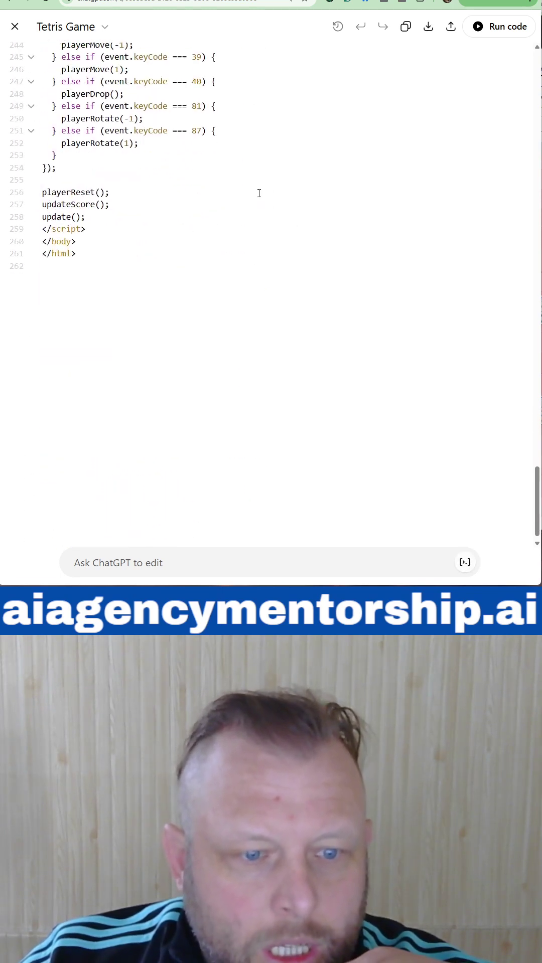
pyautogui.scroll(5, 259, 193)
pyautogui.scroll(5, 259, 194)
pyautogui.click(488, 29)
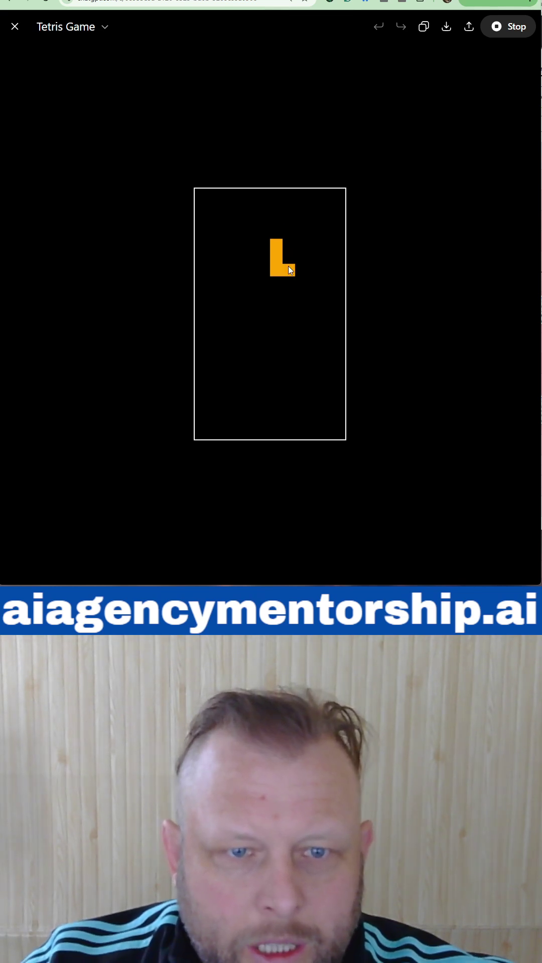
# Shift the orange L piece left, then drop it and the blue J and yellow O pieces onto the stack.
pyautogui.press('Left')
pyautogui.press('Left')
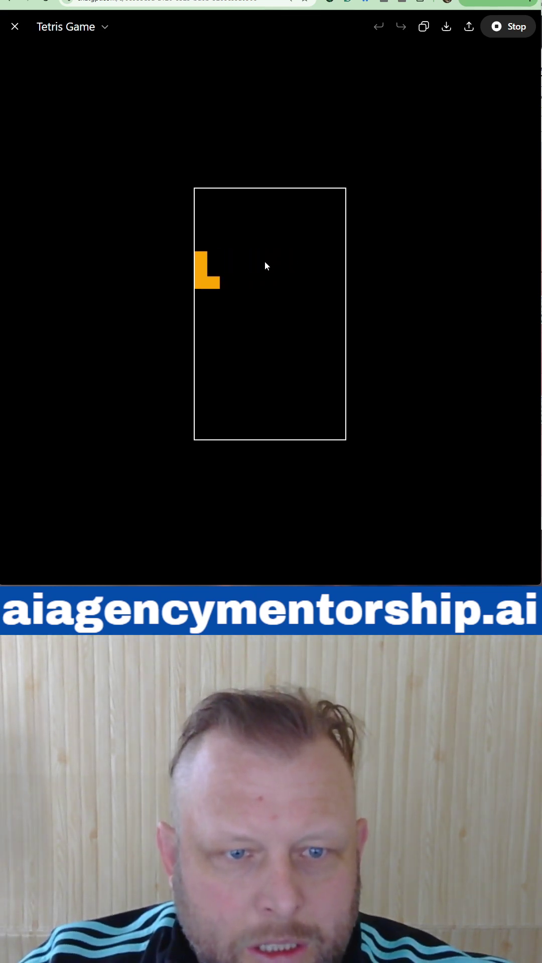
pyautogui.press('Down')
pyautogui.press('Down')
pyautogui.press('Down')
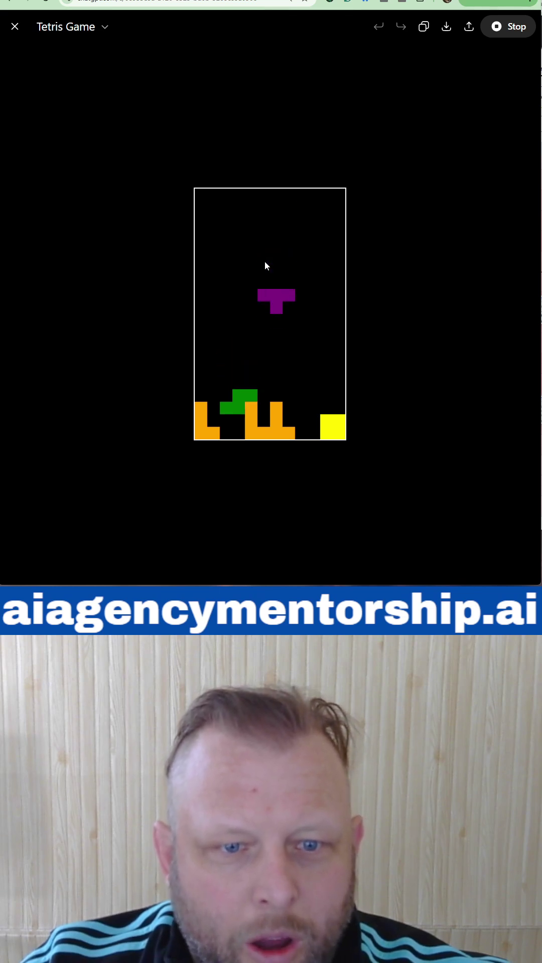
pyautogui.press('Down')
pyautogui.press('Down')
pyautogui.press('Down')
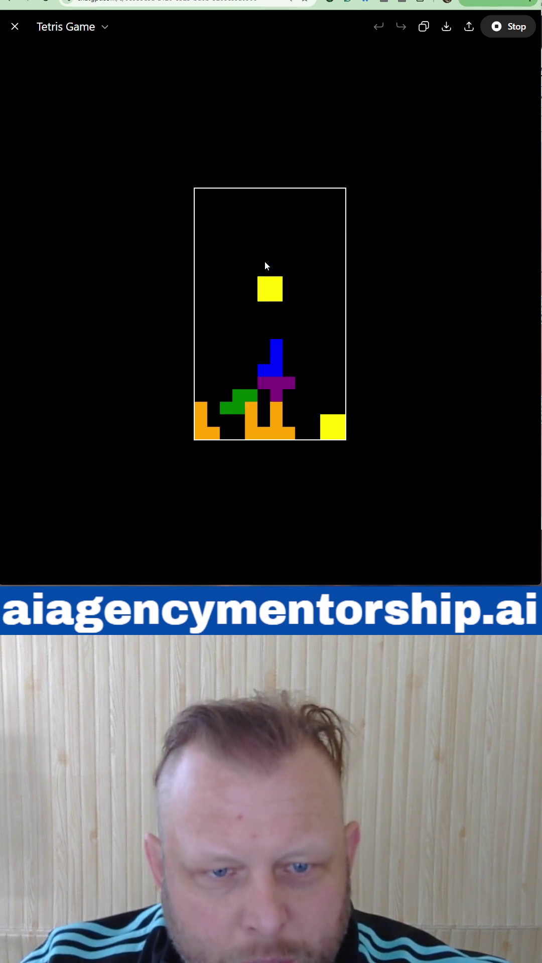
pyautogui.press('Down')
pyautogui.press('Down')
pyautogui.press('Down')
pyautogui.press('Down')
pyautogui.press('Down')
pyautogui.press('Down')
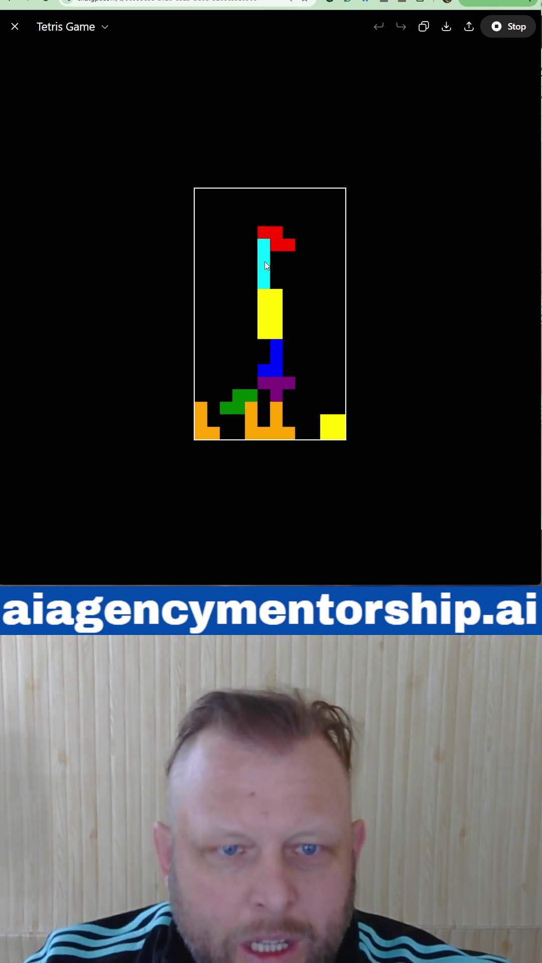